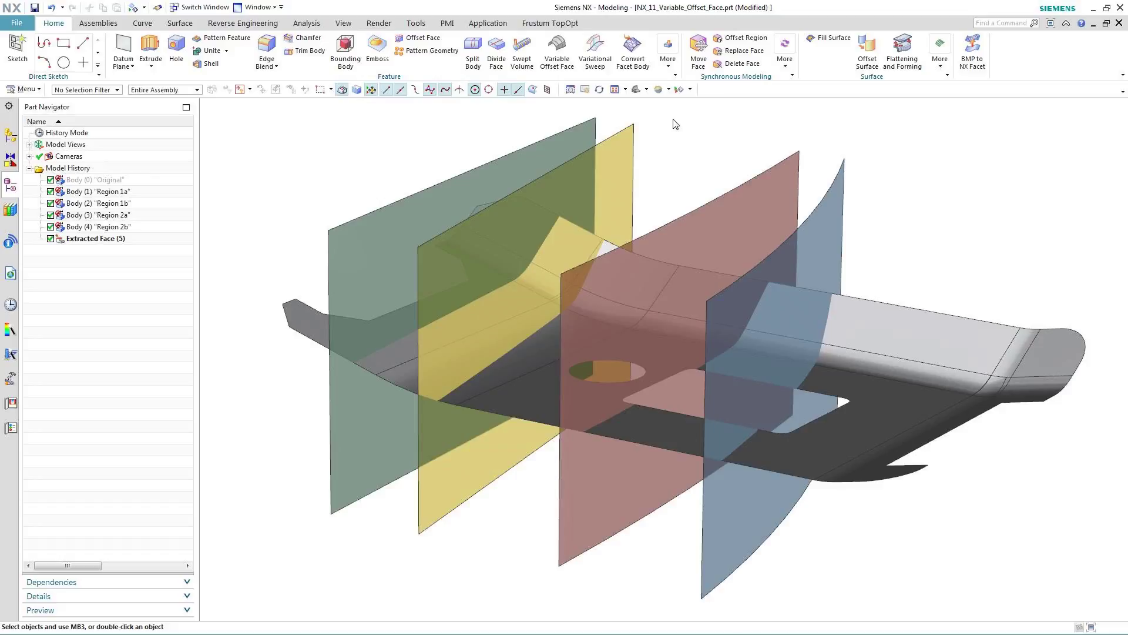
Step: Start a variable offset on all 19 panel faces with three datum planes as region boundaries
click(557, 55)
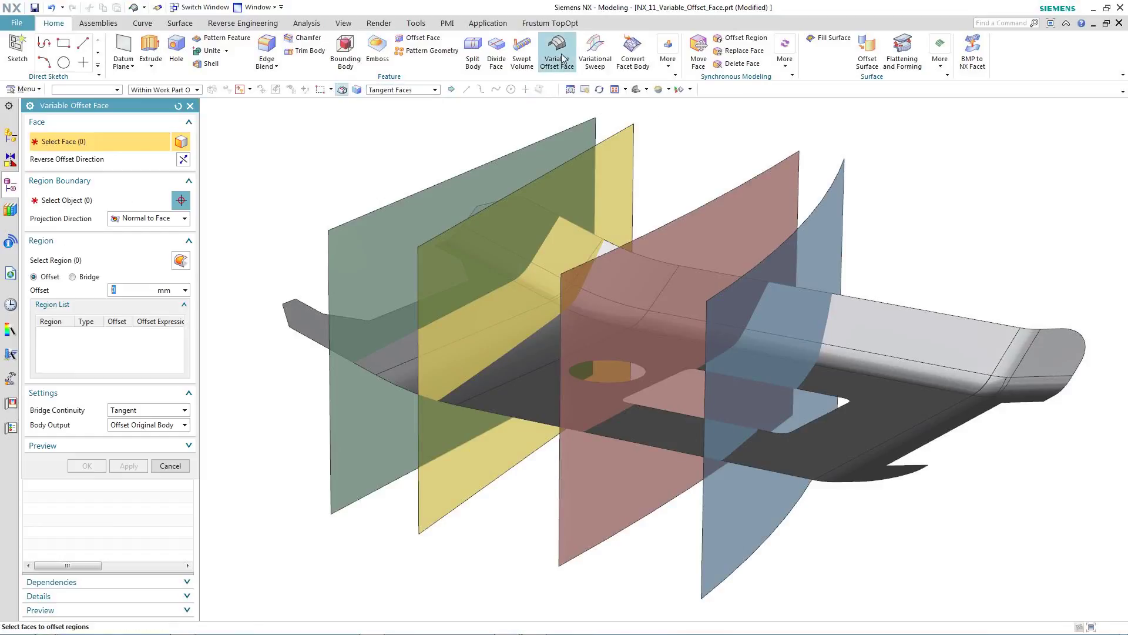
click(889, 318)
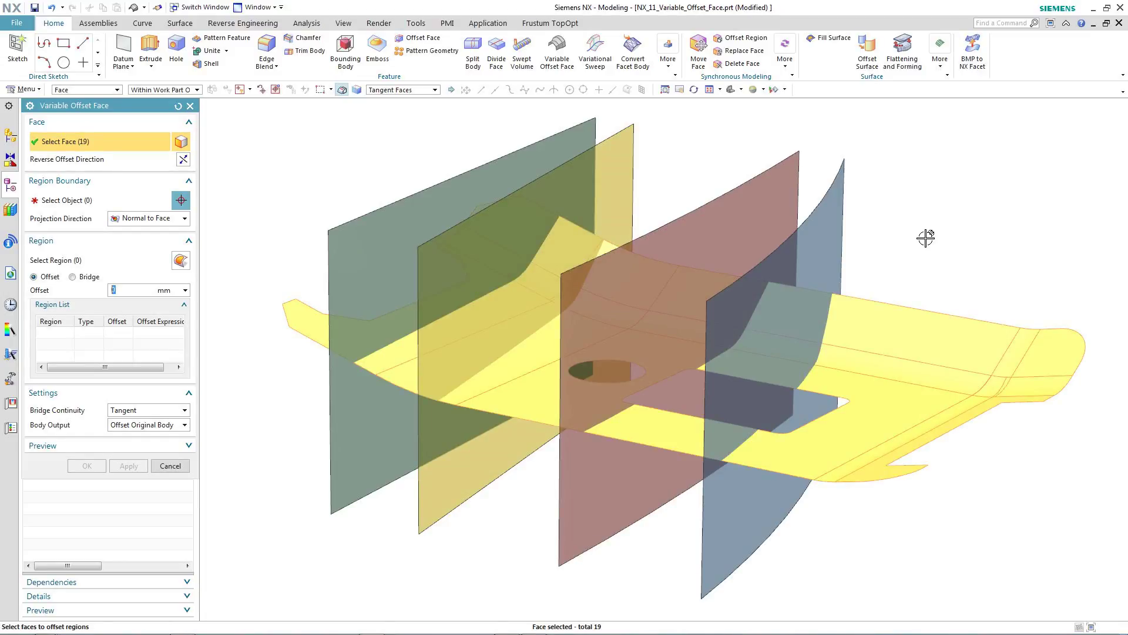
middle_click(926, 238)
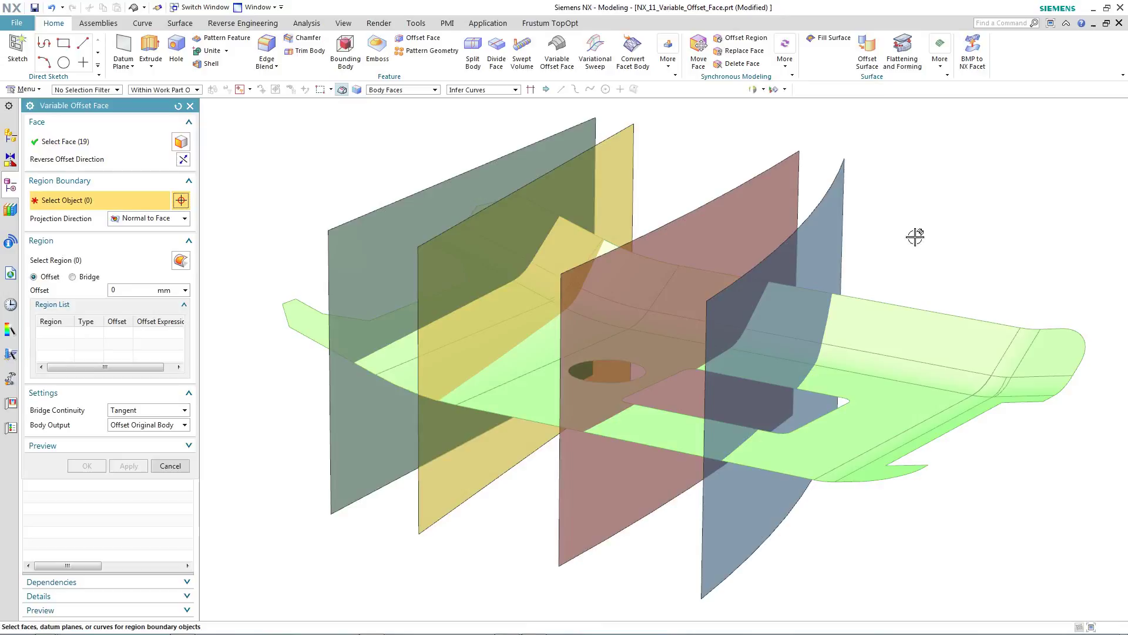
click(839, 252)
click(766, 226)
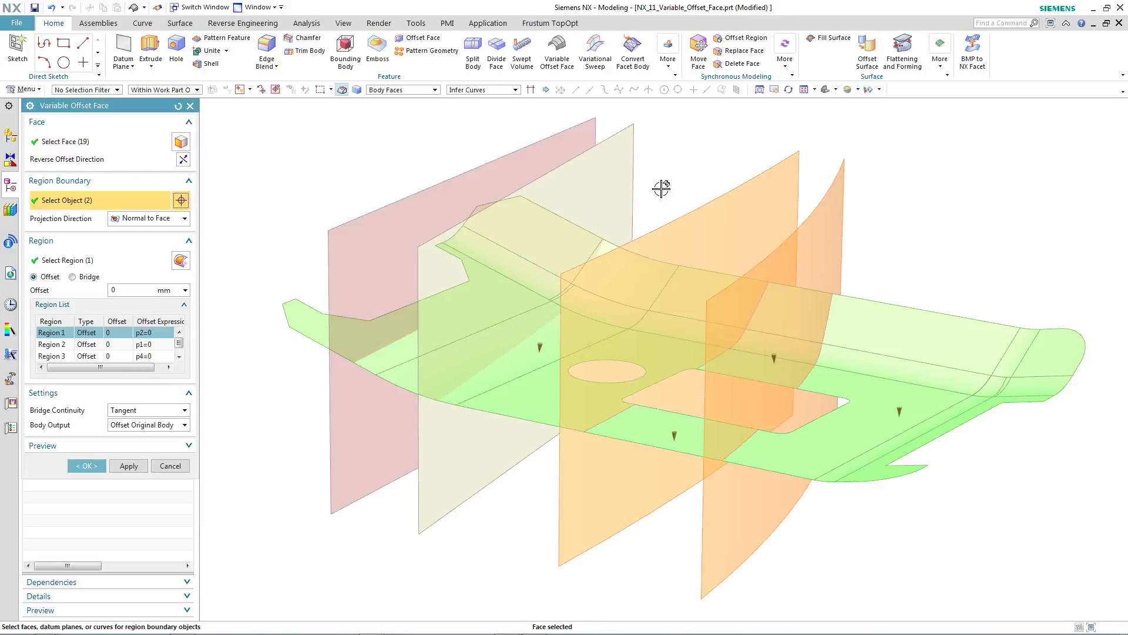
click(622, 186)
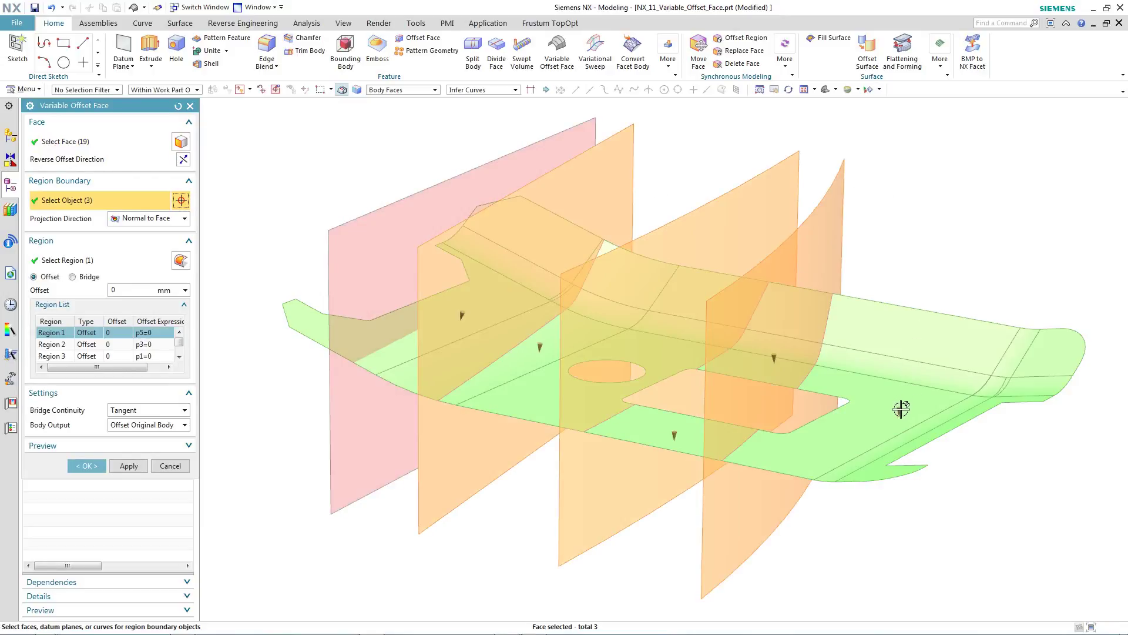
middle_click(902, 408)
Step: Give the first region a -10 offset and Region 2 an 8 mm offset, then select Region 3
click(1011, 428)
drag(1010, 429, 1019, 430)
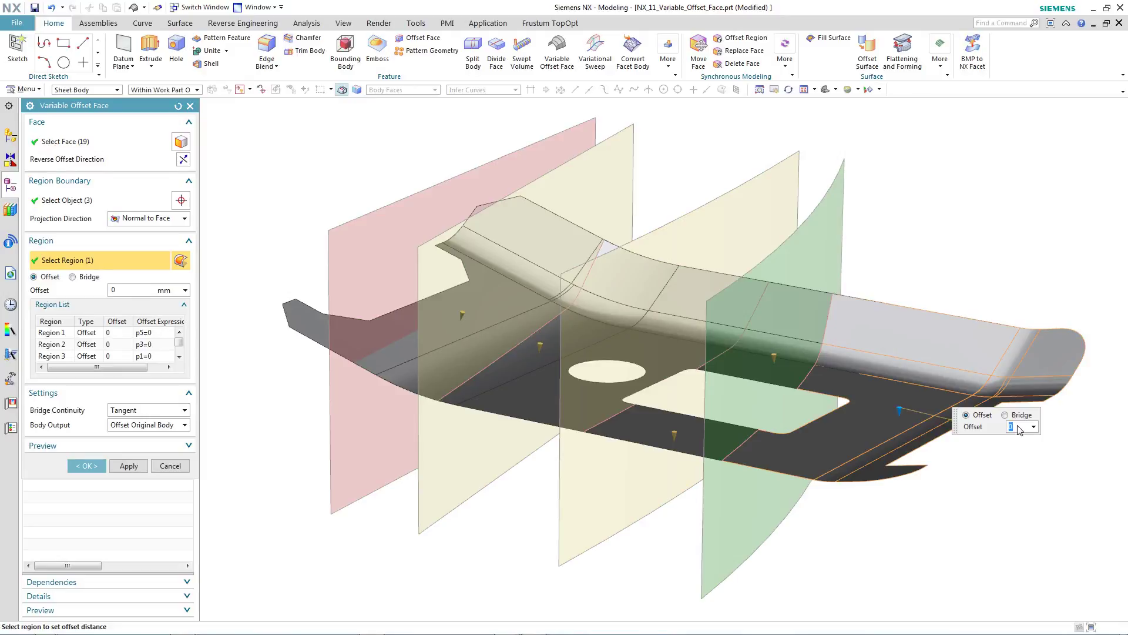
text(-10)
key(Return)
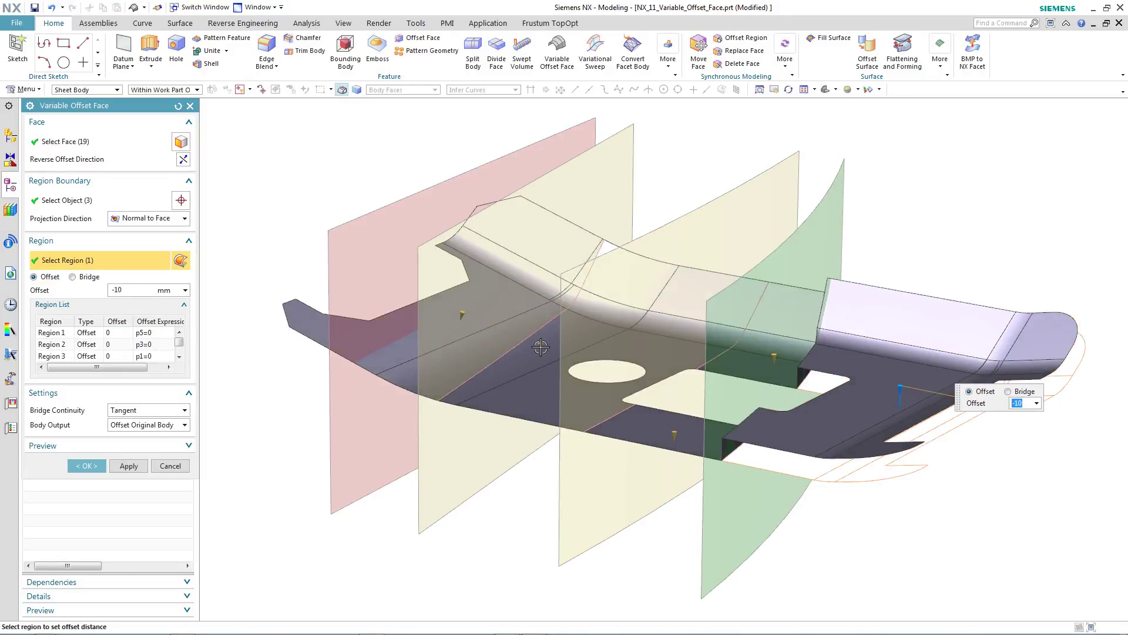
click(541, 347)
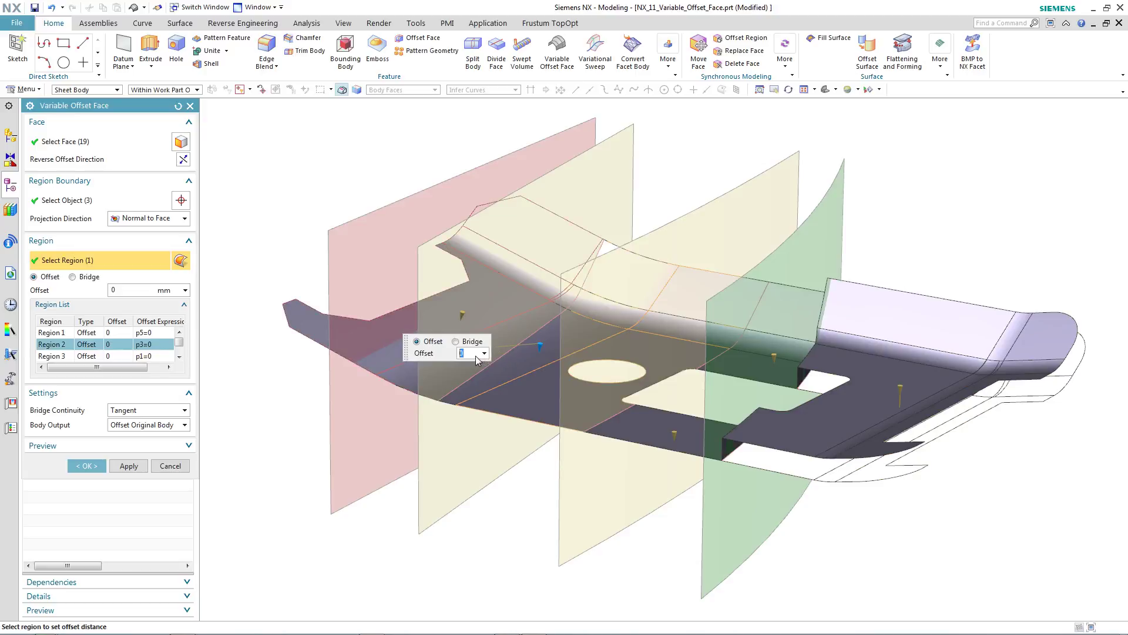
text(8)
key(Return)
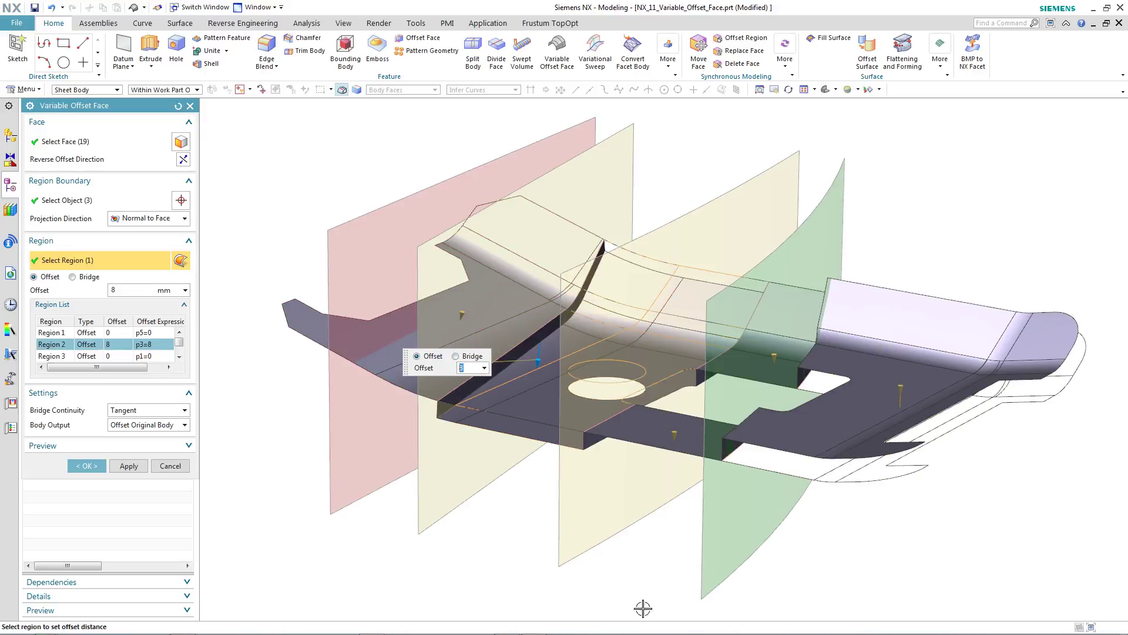
middle_drag(642, 607, 729, 466)
click(731, 429)
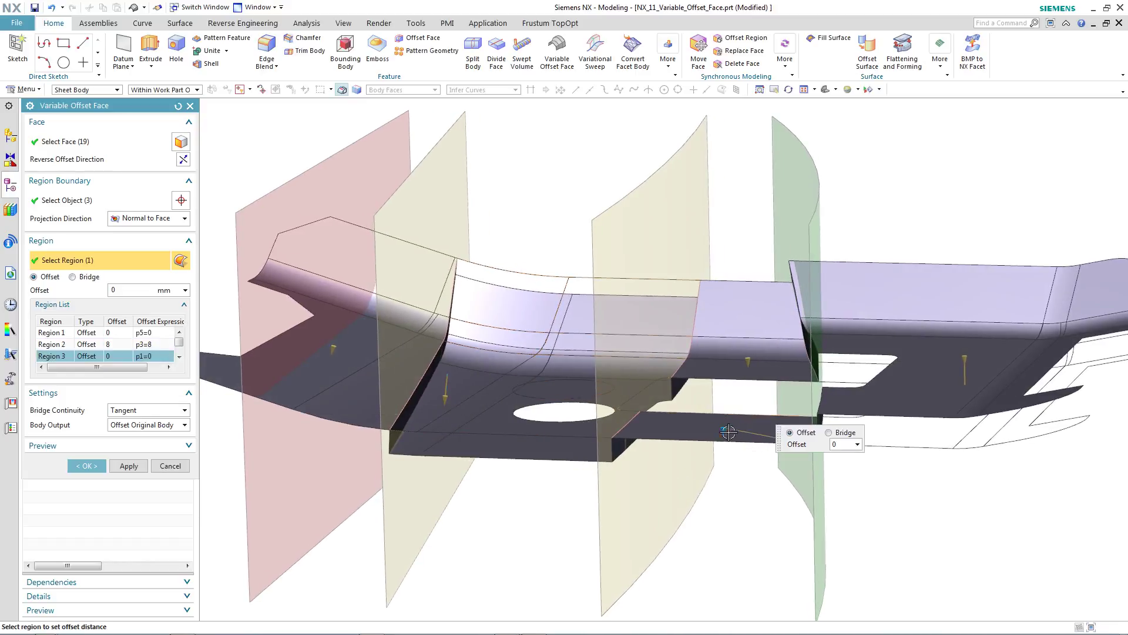
Step: Make Region 3 a Tangent bridge after trying Connected, and select Region 1 for the -8 offset
click(829, 432)
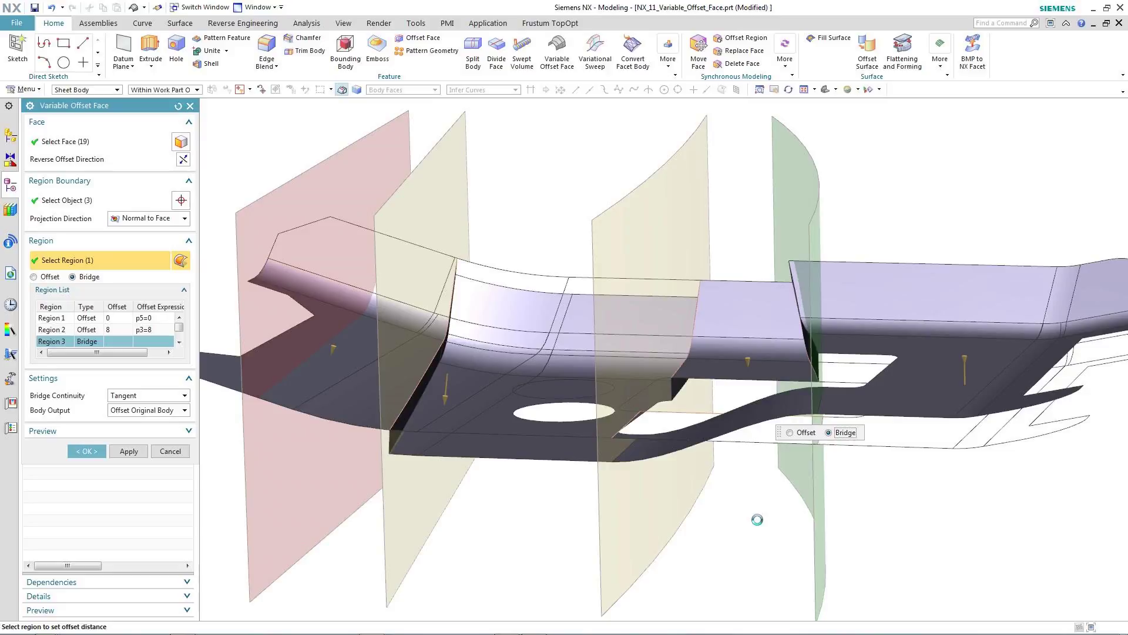
key(F8)
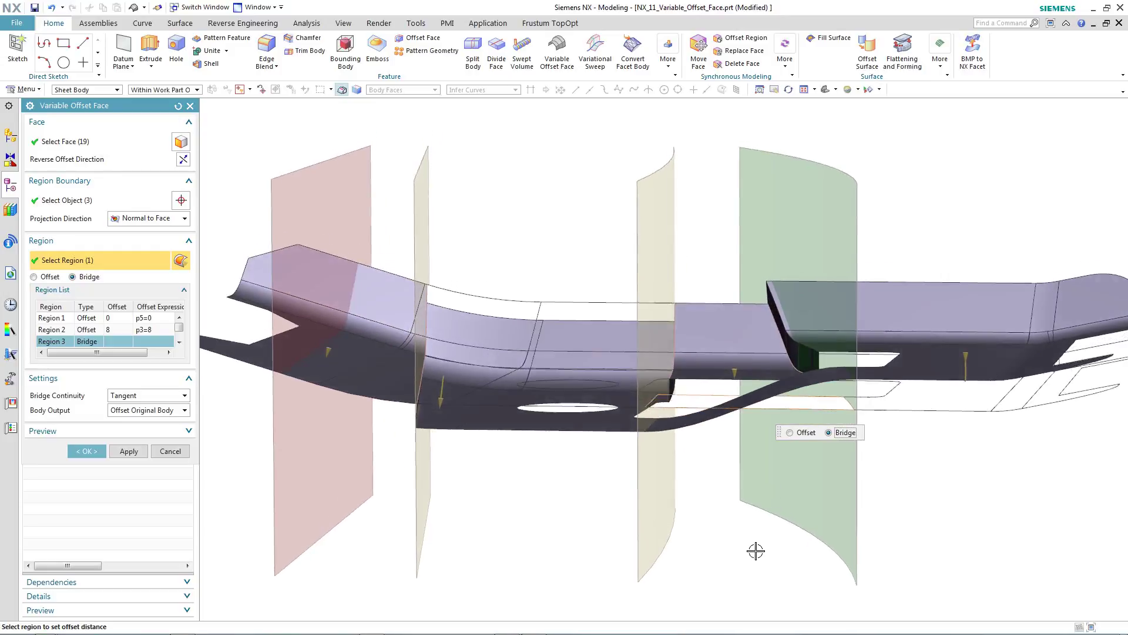
click(146, 397)
click(136, 408)
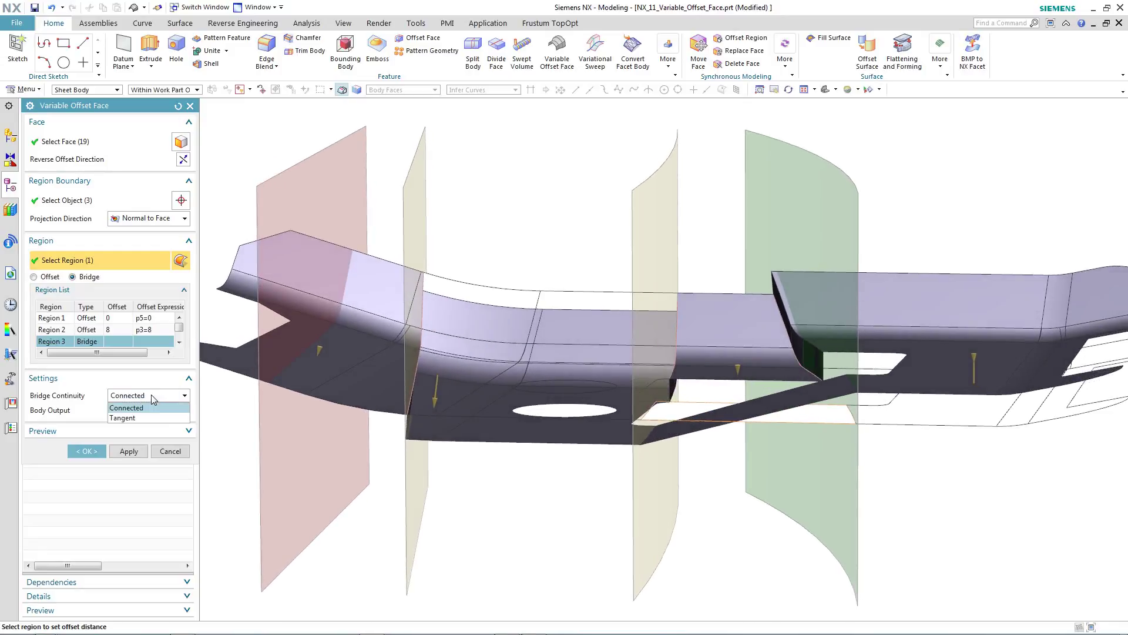
click(150, 395)
click(143, 419)
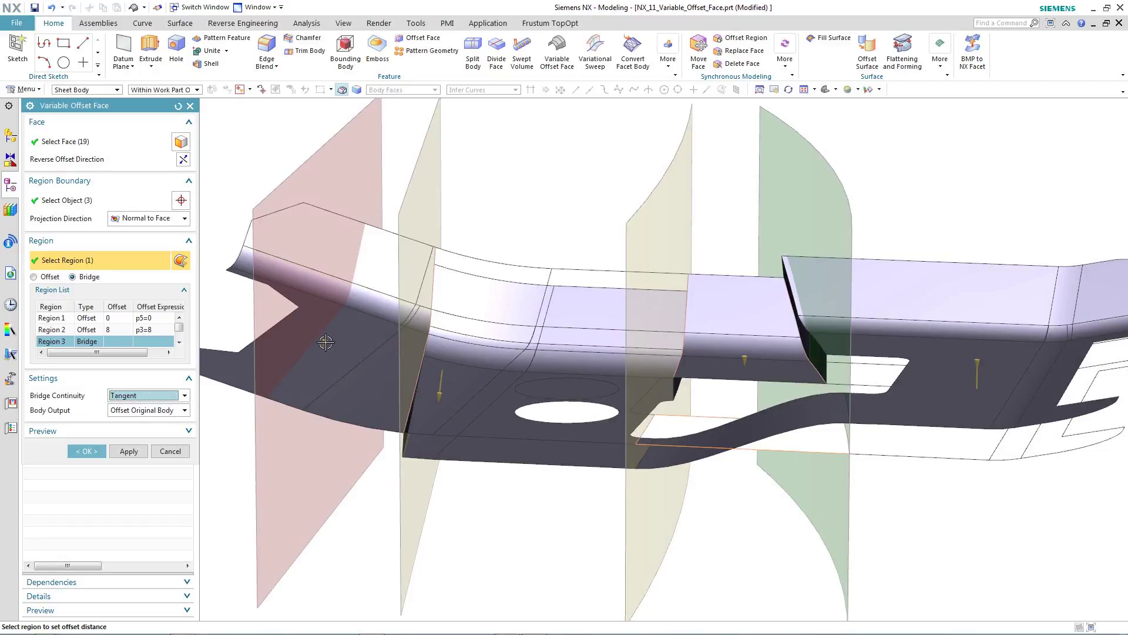
click(325, 342)
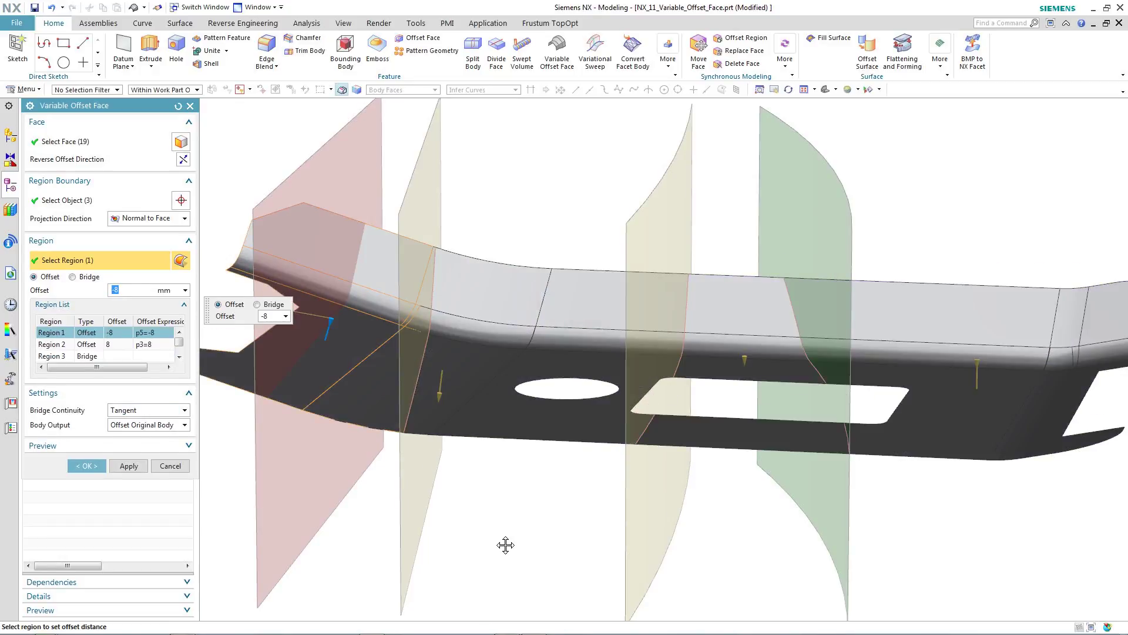
middle_drag(495, 594, 495, 595)
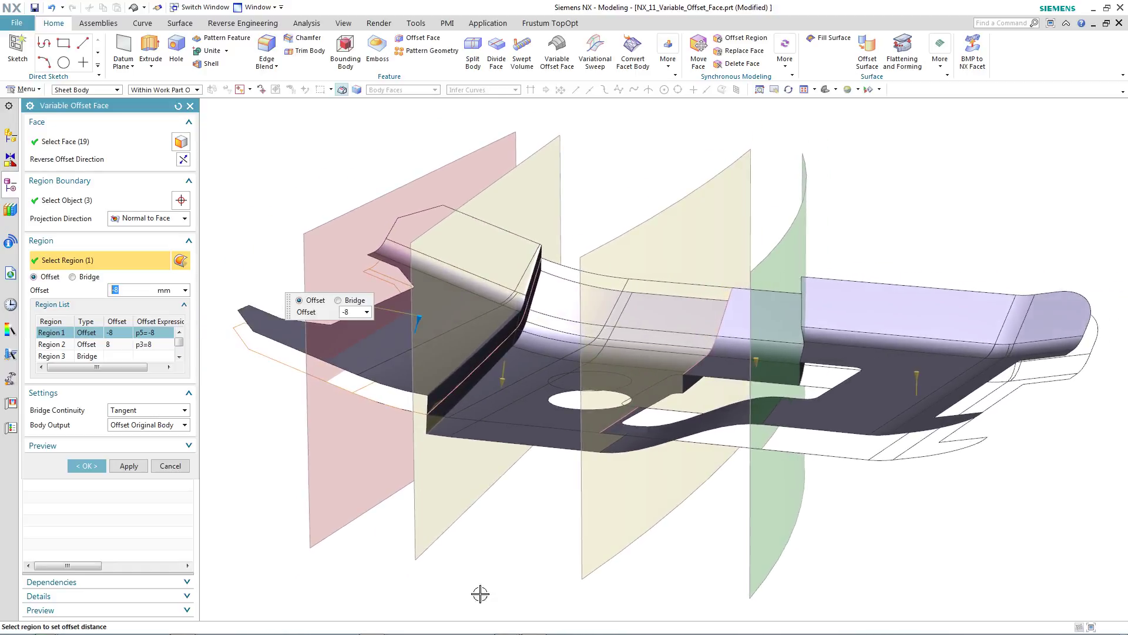
Step: Commit the variable offset and hide the four region boundary bodies, Body (1)–(4)
click(97, 466)
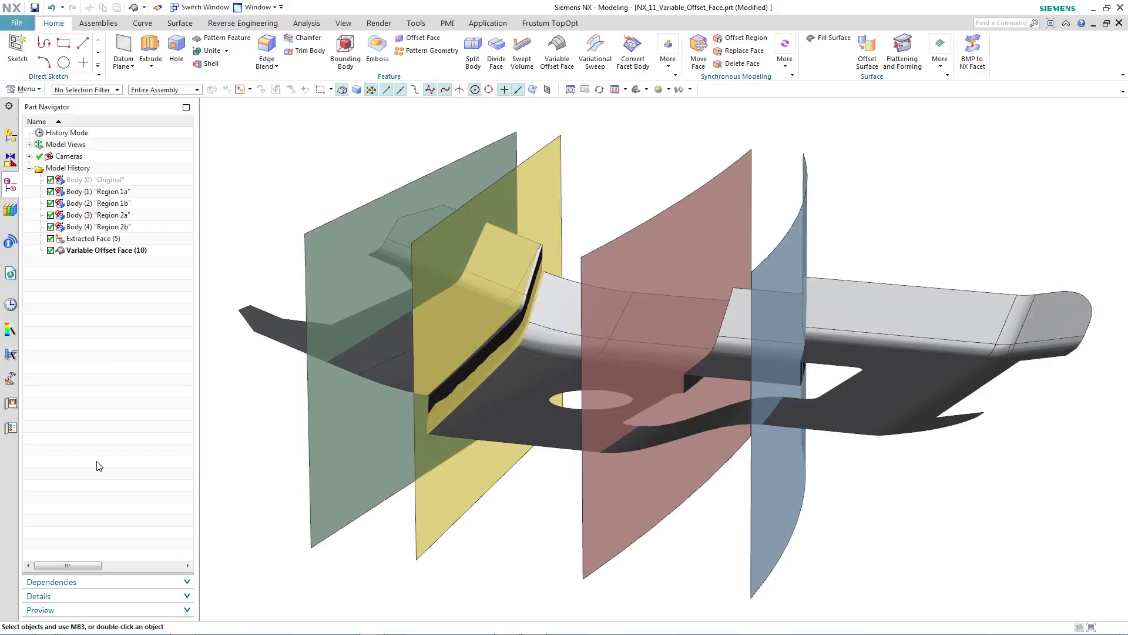
click(147, 191)
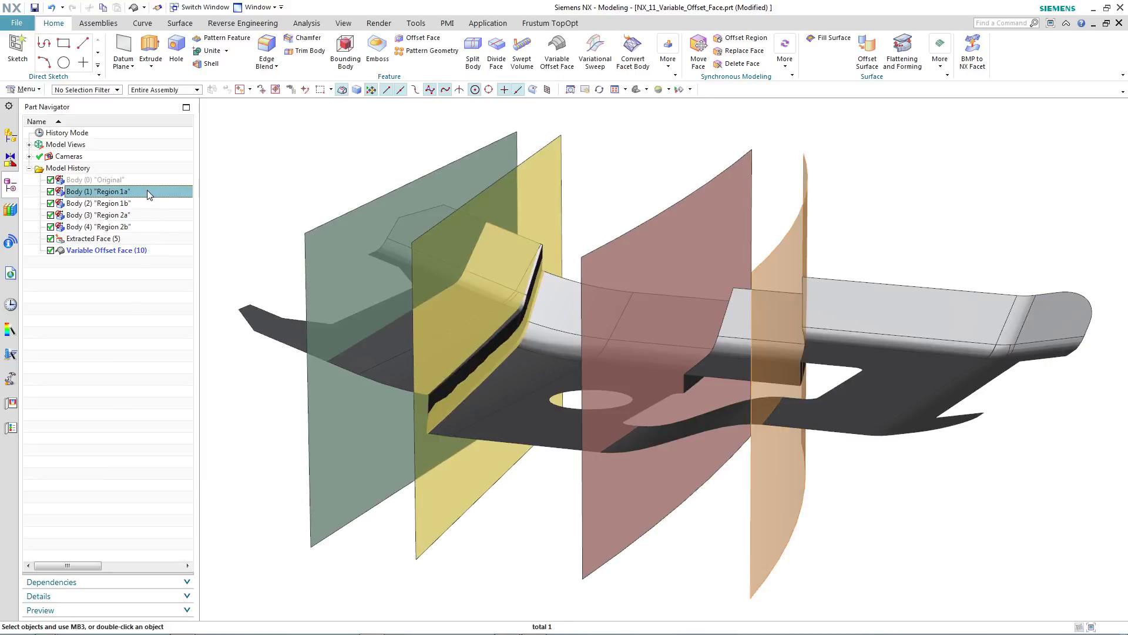
shift+click(146, 224)
right_click(146, 225)
click(168, 231)
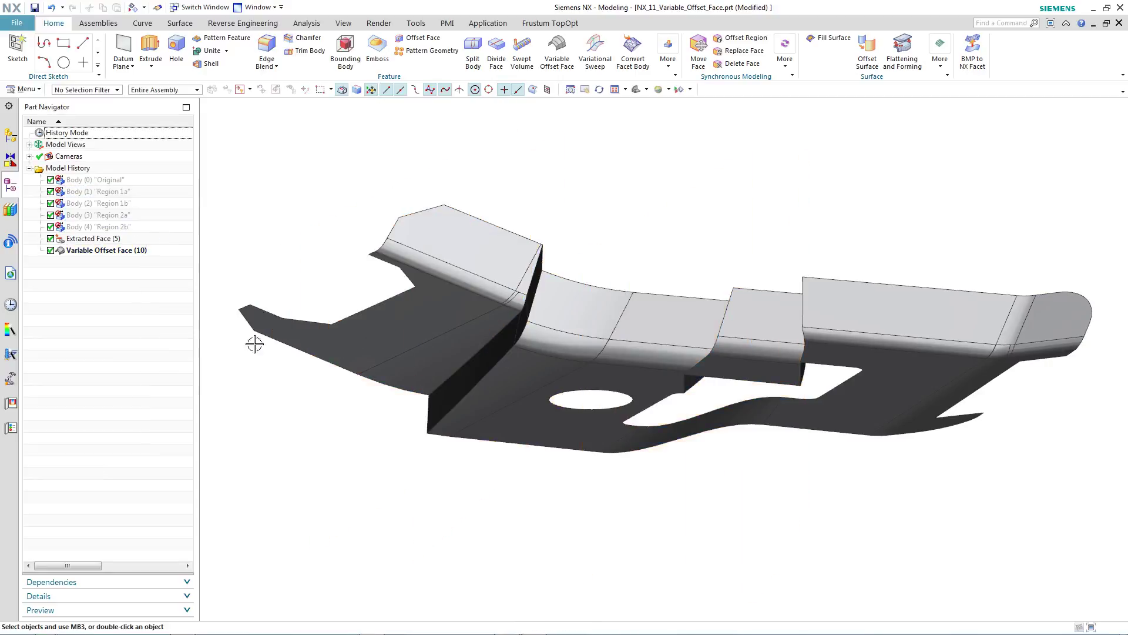
key(Home)
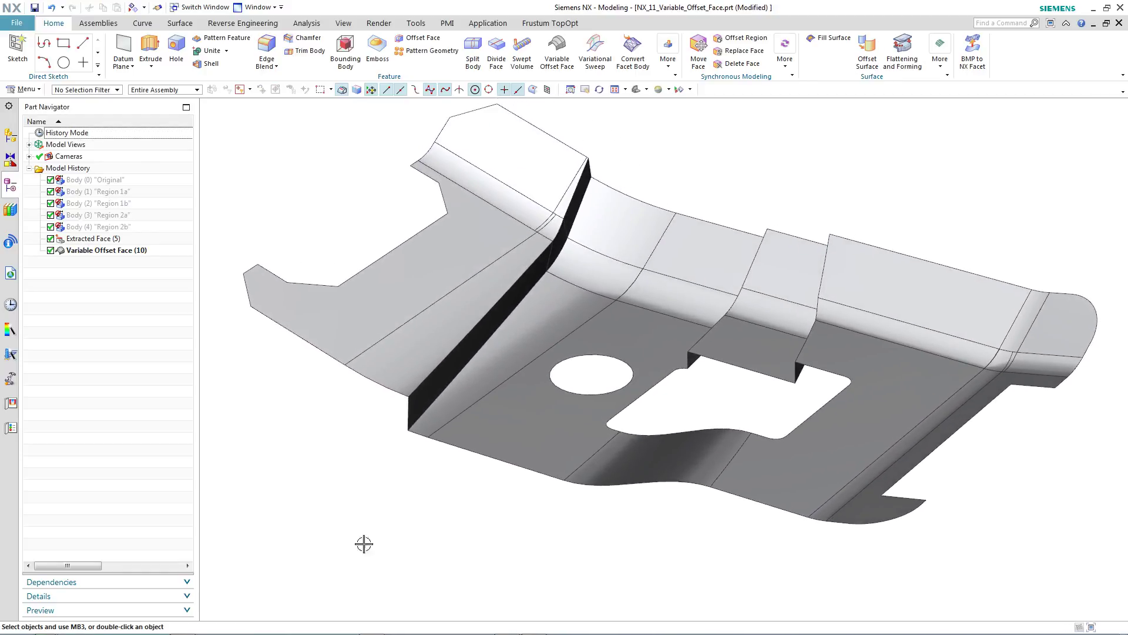
Step: Make Extracted Face (5) the current feature to roll back the offsets
click(120, 240)
right_click(120, 240)
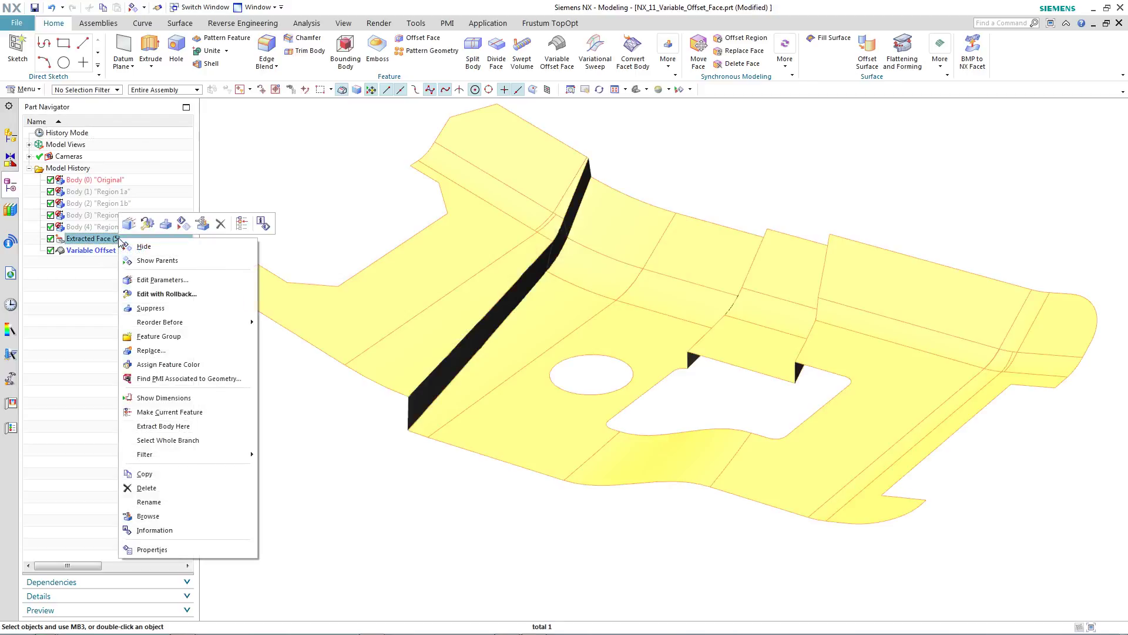
click(141, 412)
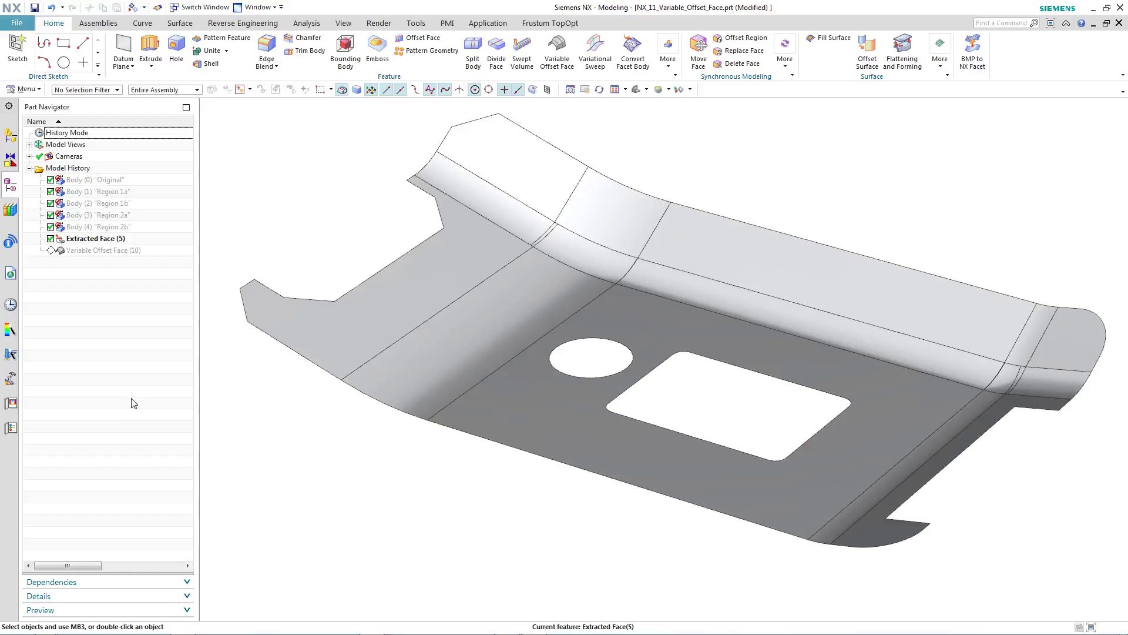
Step: Sketch a straight line across the flat face through the round hole as SKETCH_000
click(82, 45)
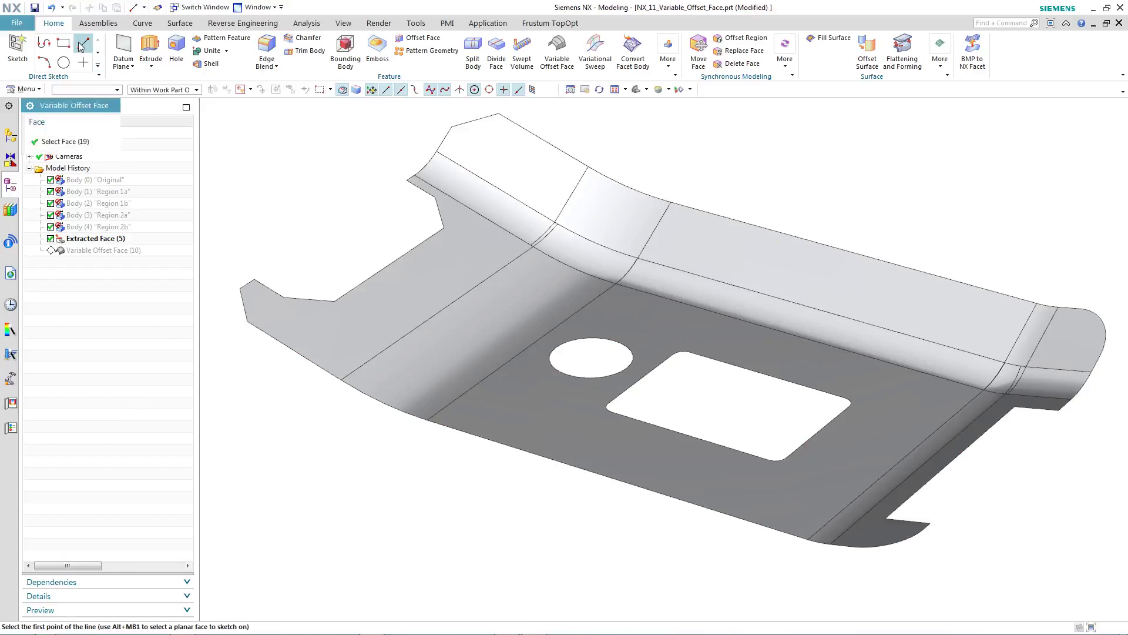
click(518, 420)
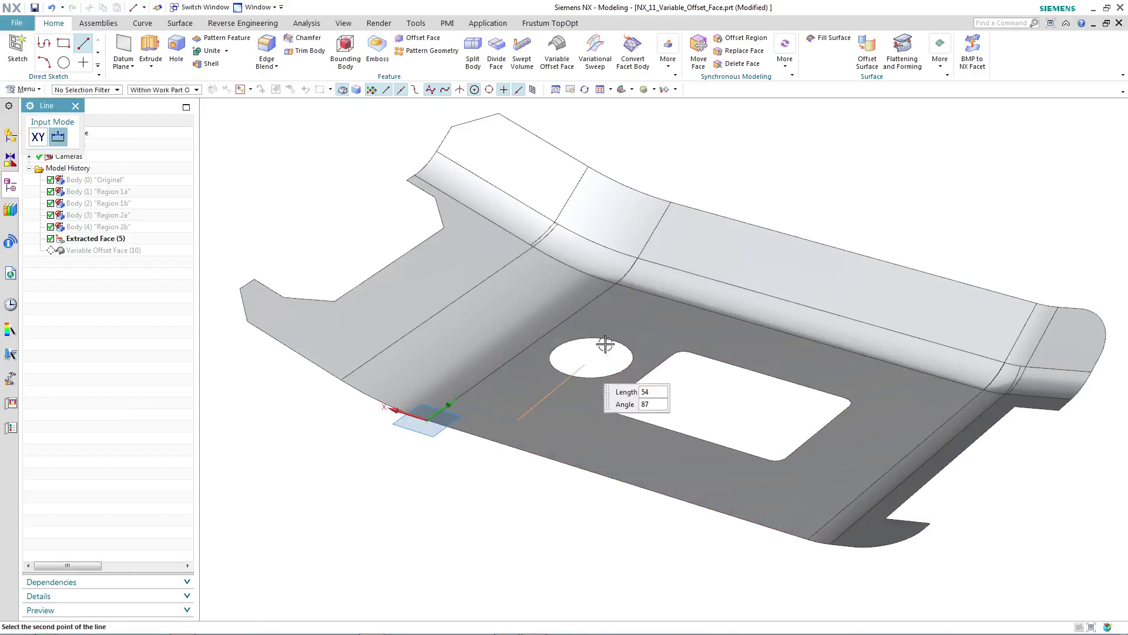
click(654, 315)
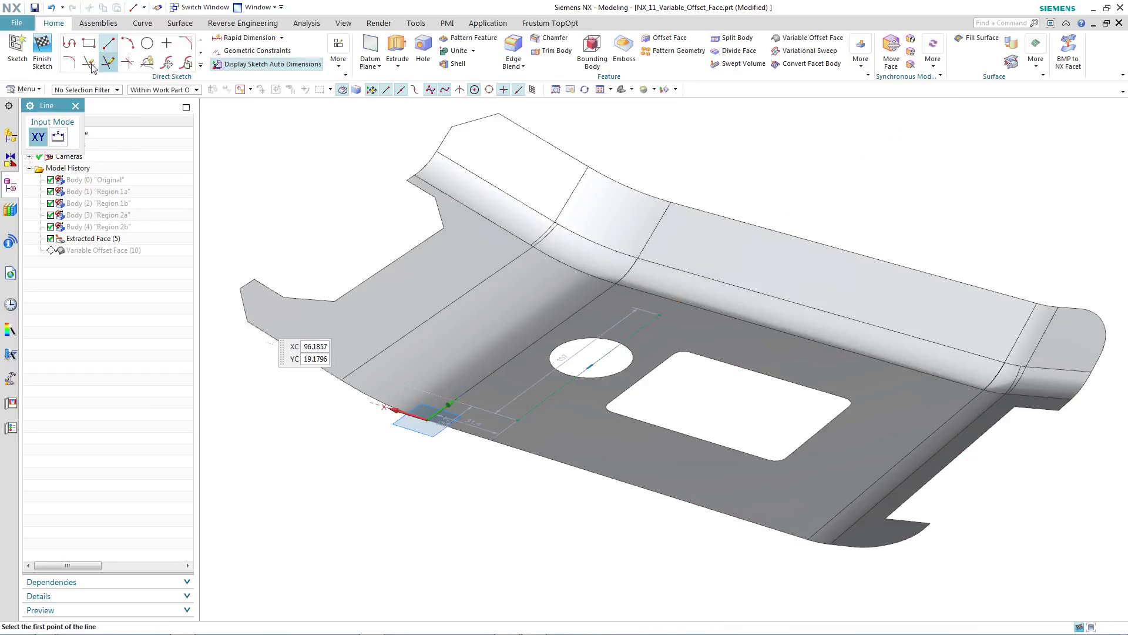
click(42, 52)
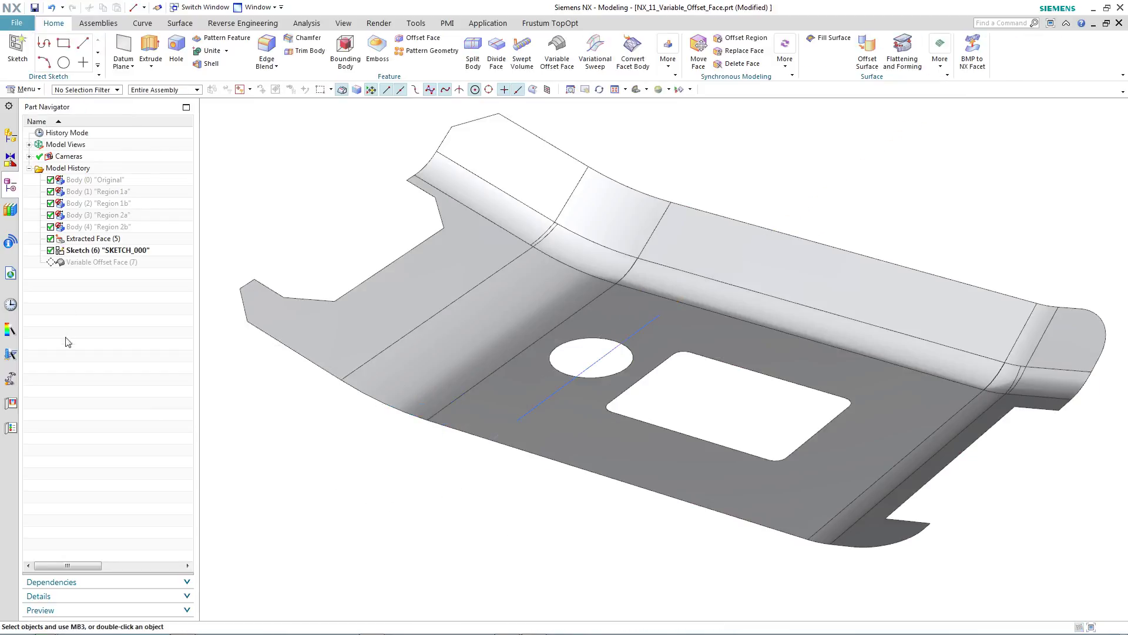
Step: Make Variable Offset Face (7) the current feature again
right_click(103, 266)
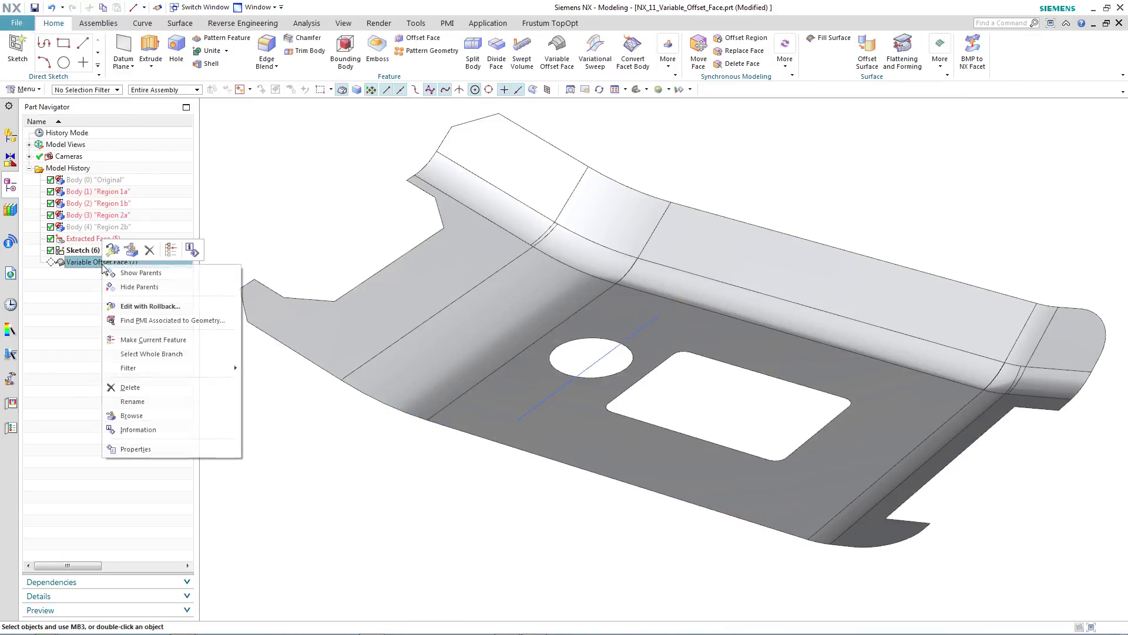
click(136, 342)
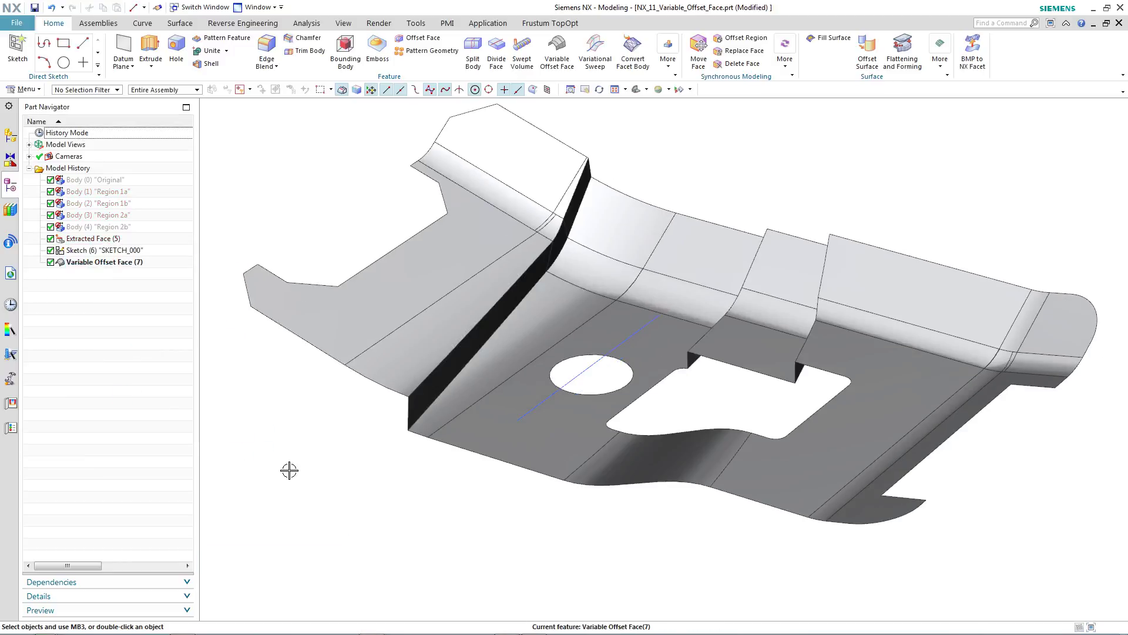
right_click(132, 265)
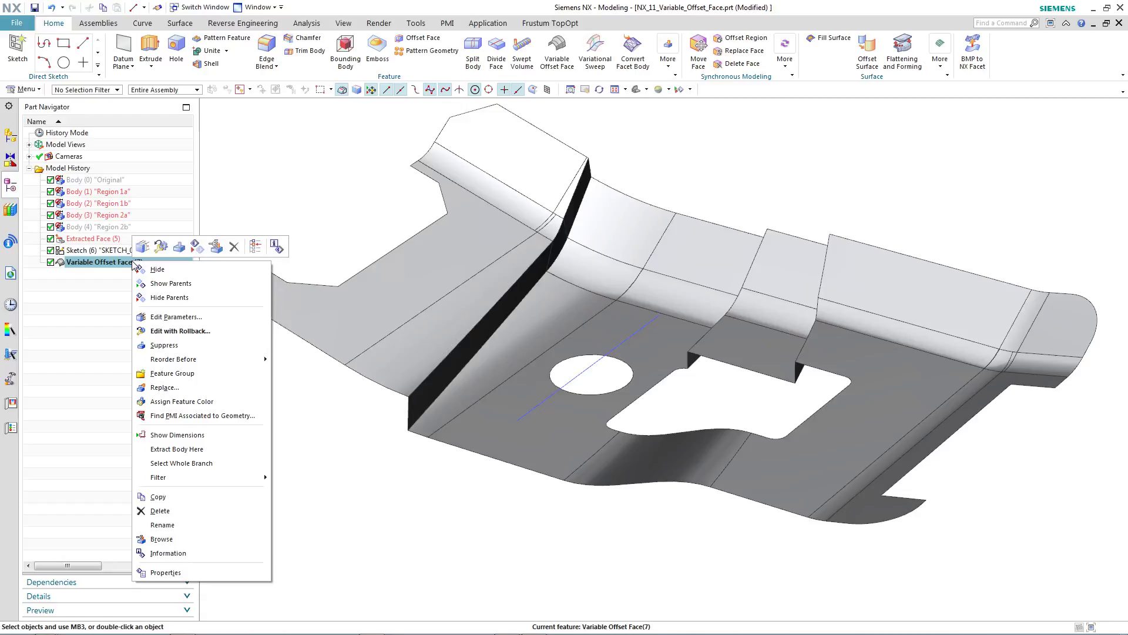
Step: Edit the variable offset with rollback to add the sketch line as a fourth region boundary
click(158, 331)
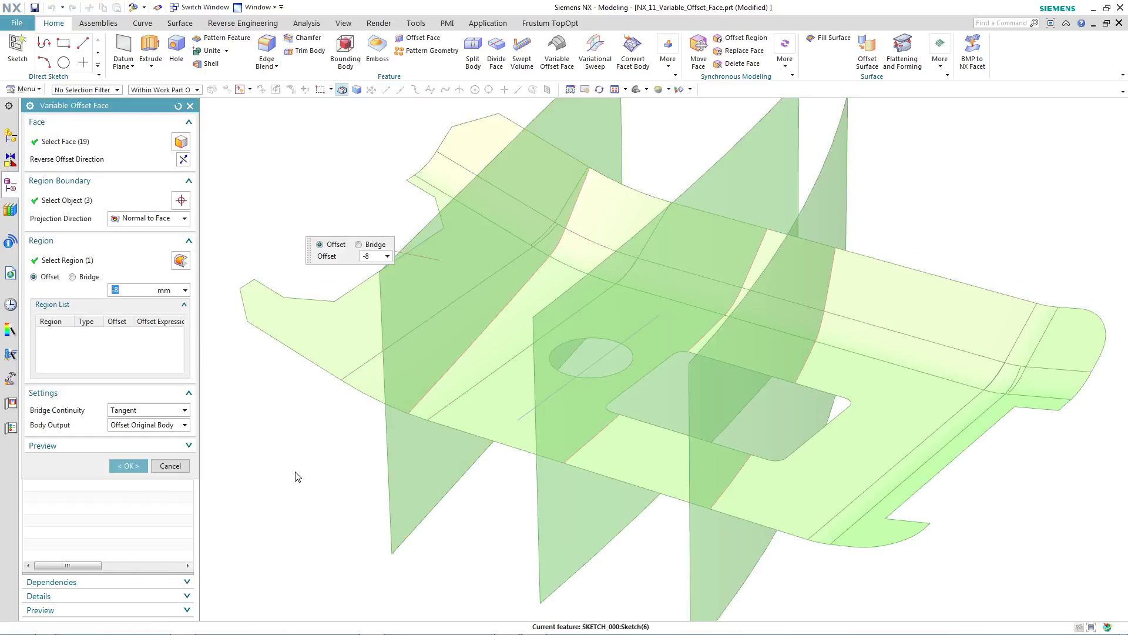
click(75, 203)
mouse_move(246, 458)
middle_down()
mouse_move(378, 524)
mouse_move(510, 545)
mouse_move(540, 516)
middle_up()
click(567, 429)
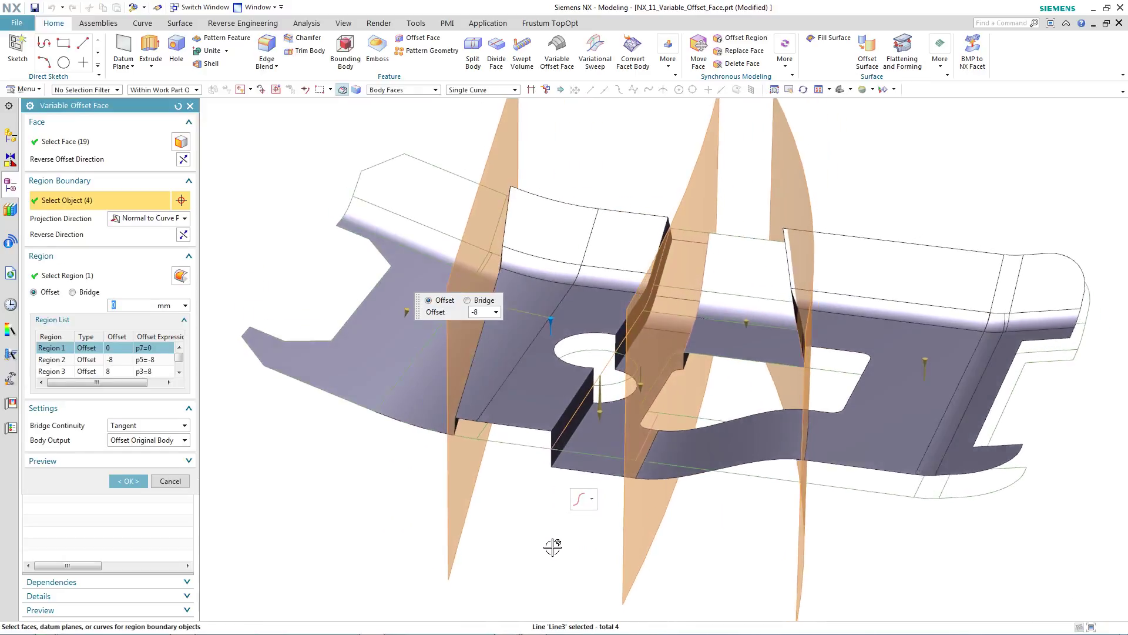
middle_drag(552, 546, 391, 533)
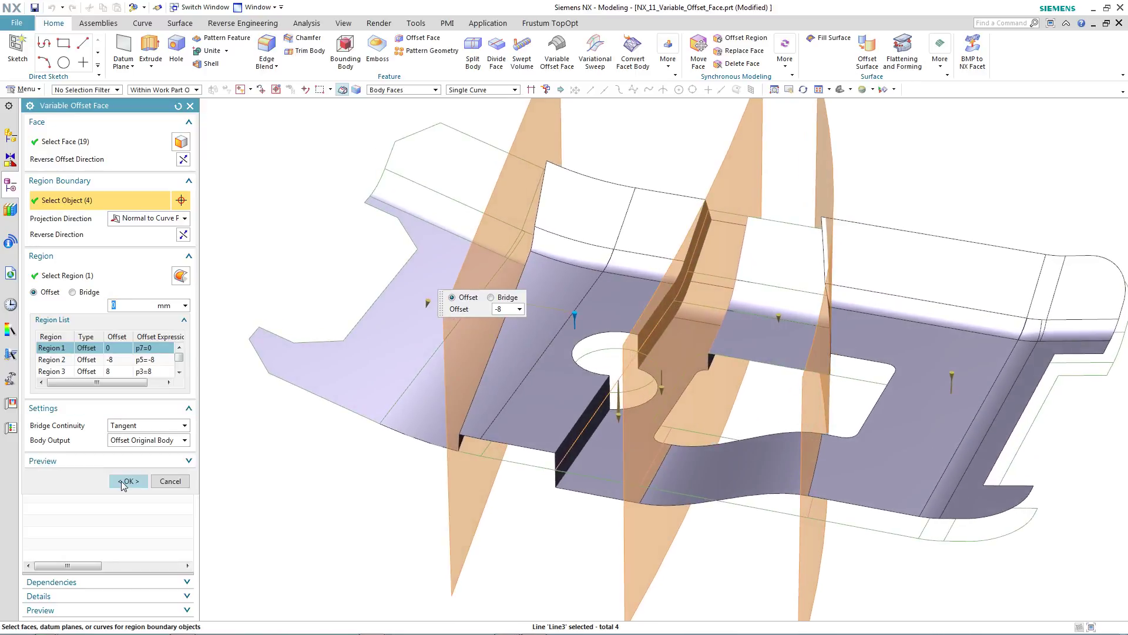
click(127, 482)
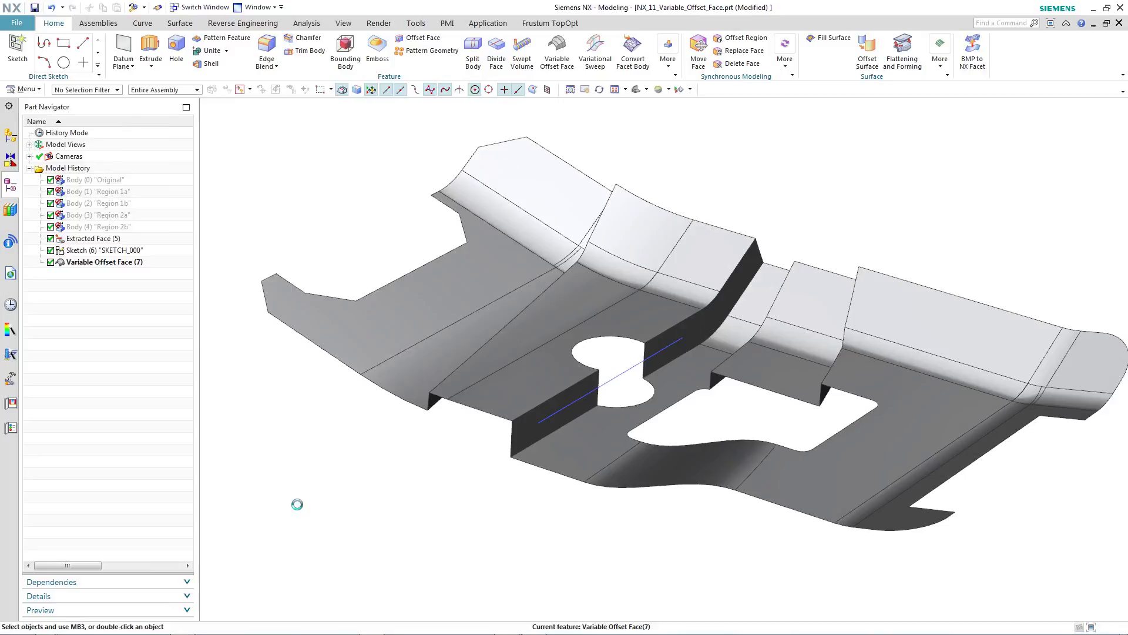
Step: Hide all sketches through the Ctrl+W Show and Hide settings
key(ctrl+w)
click(194, 206)
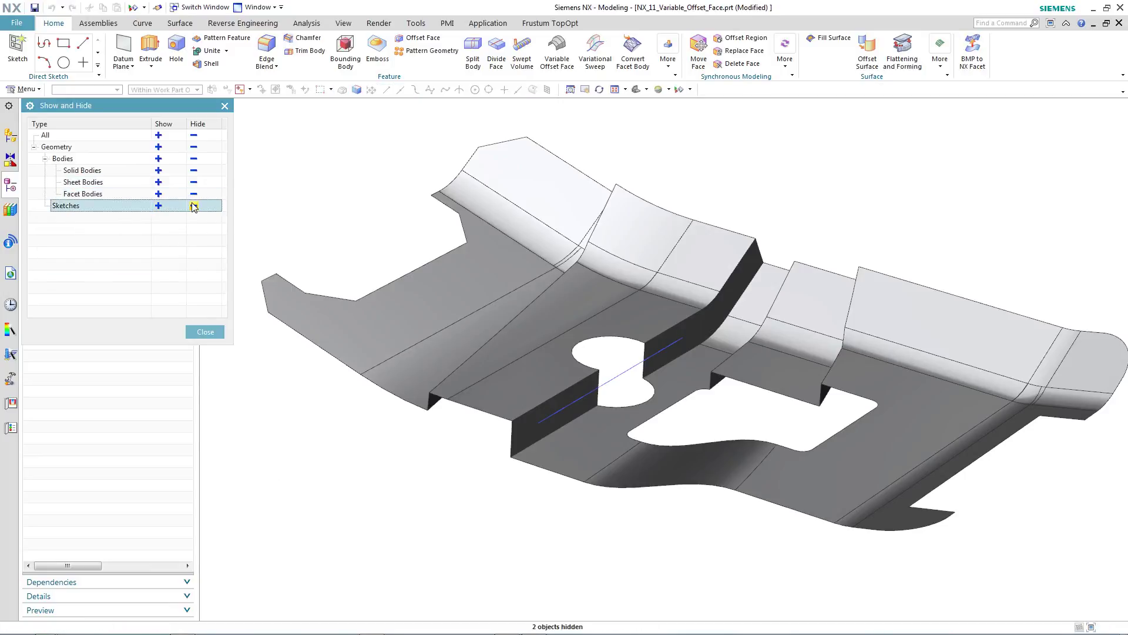
click(217, 332)
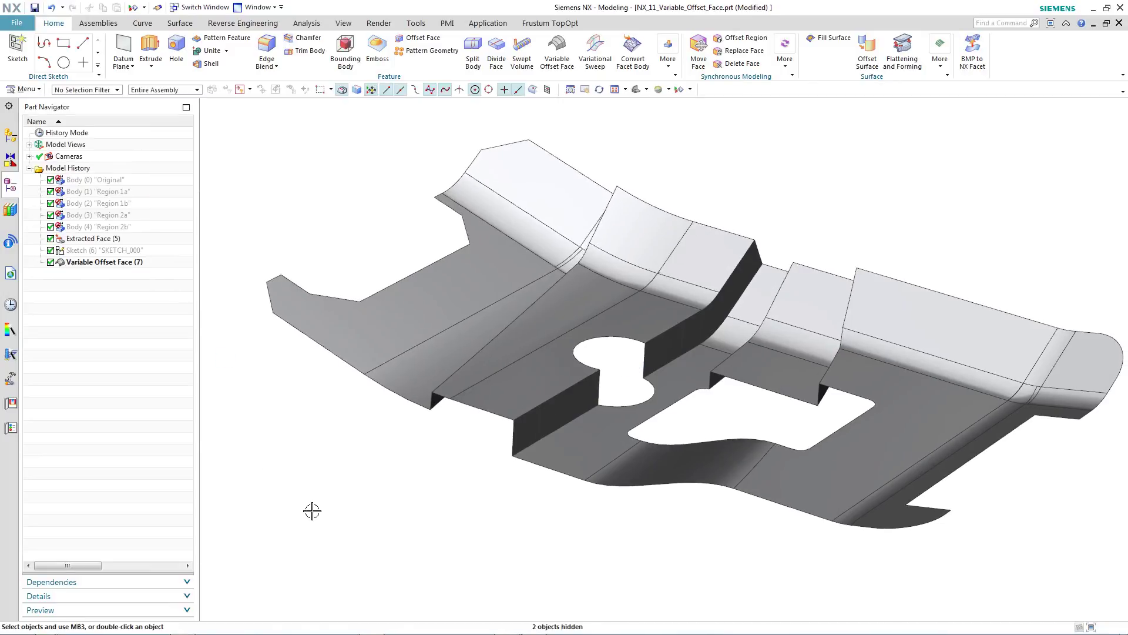